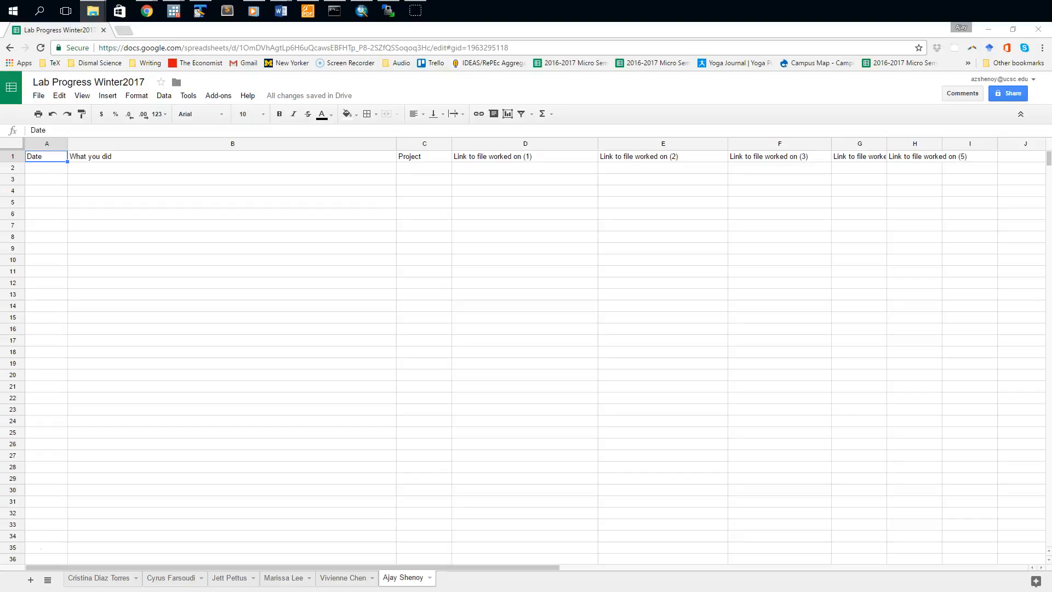
Bring the File Explorer window over the spreadsheet and examine the path of the climatepower project folder.
left_click_drag(1051, 230, 564, 187)
left_click(628, 203)
left_click_drag(665, 204, 497, 198)
left_click(584, 211)
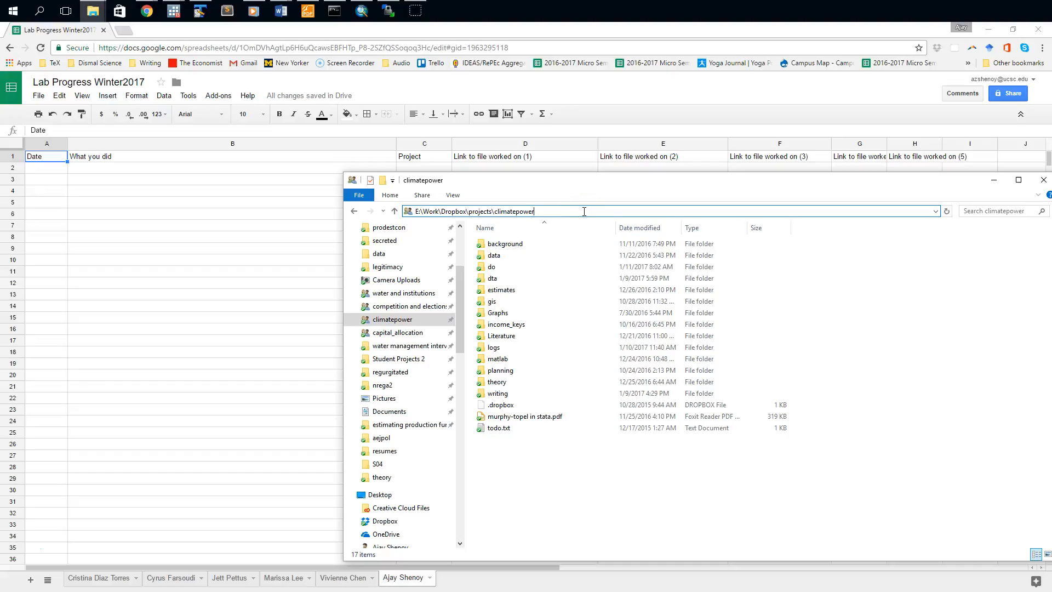
left_click_drag(532, 211, 495, 208)
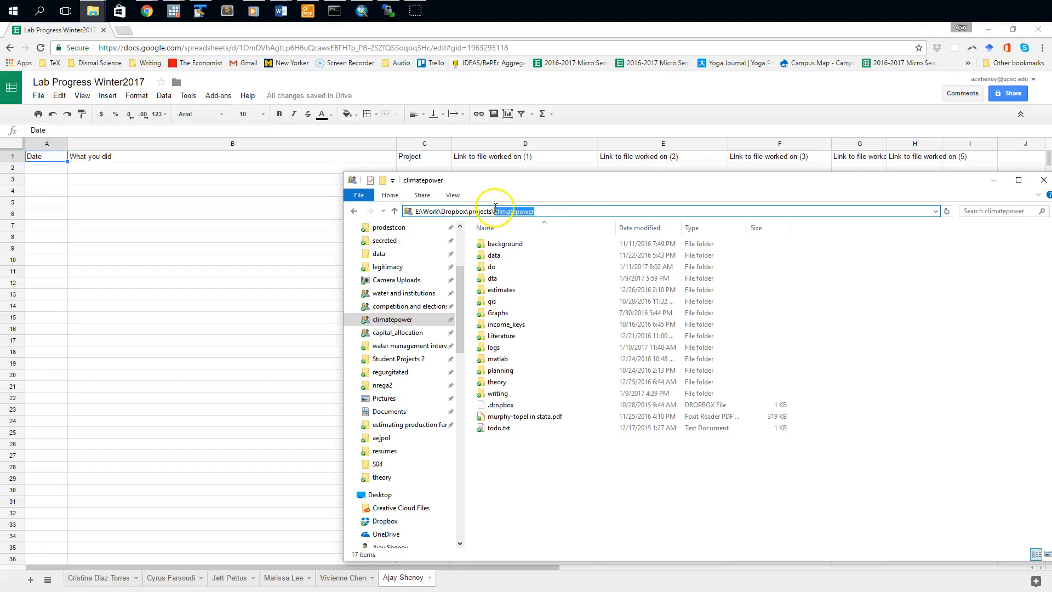
left_click(549, 209)
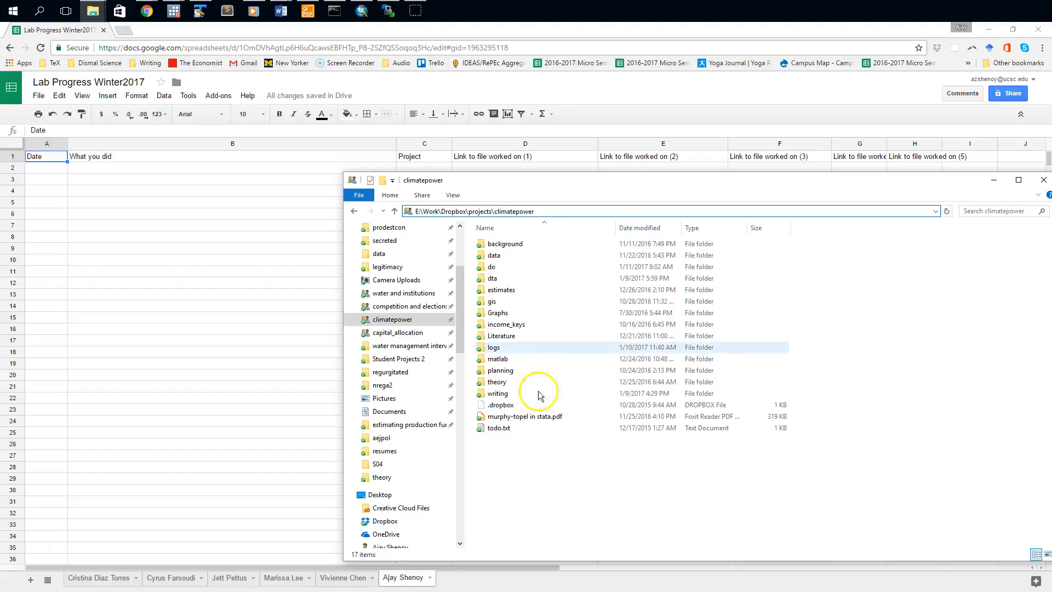
left_click(593, 489)
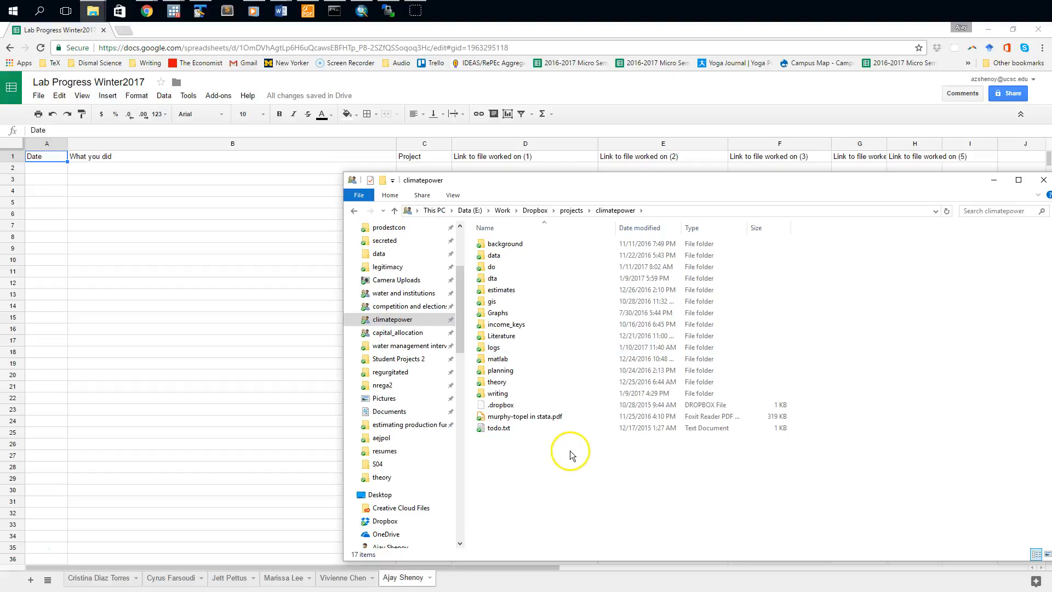
Open the do folder inside climatepower and select the file climatepower_candidatestats.do.
left_click(492, 268)
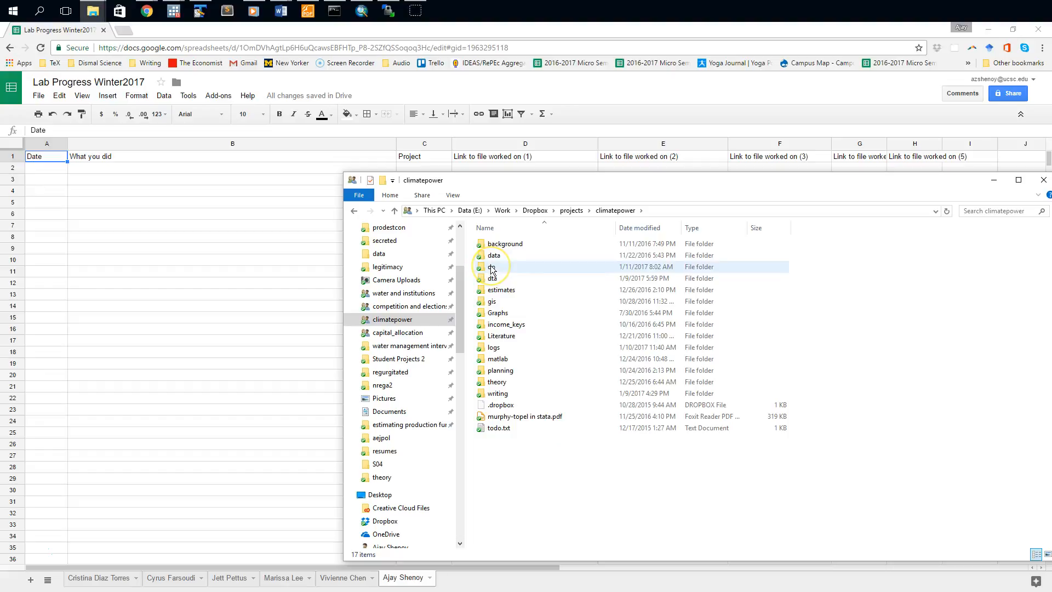
double_click(492, 268)
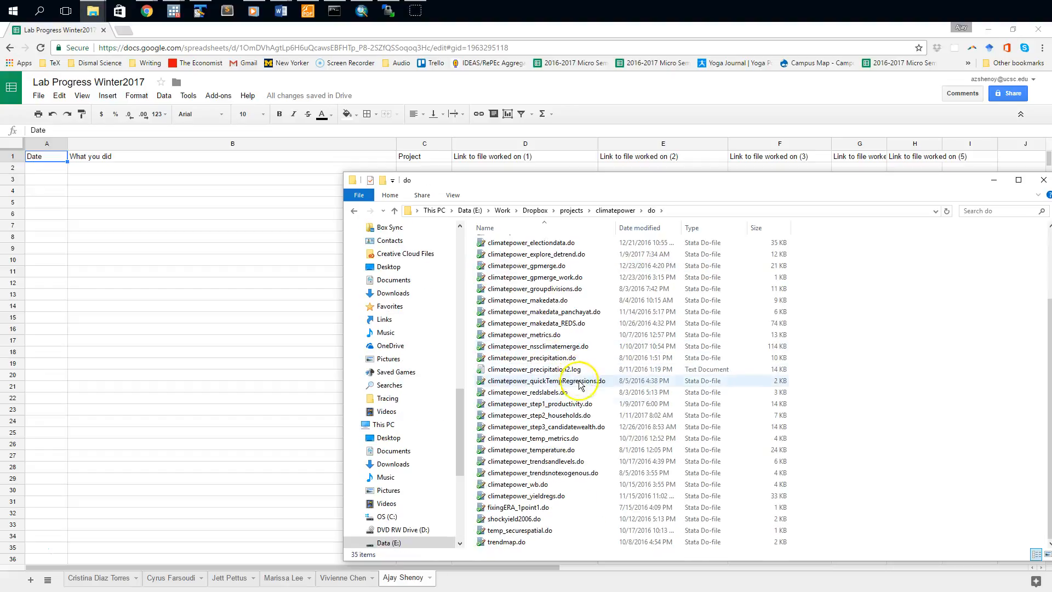
scroll(601, 449, "up", 1)
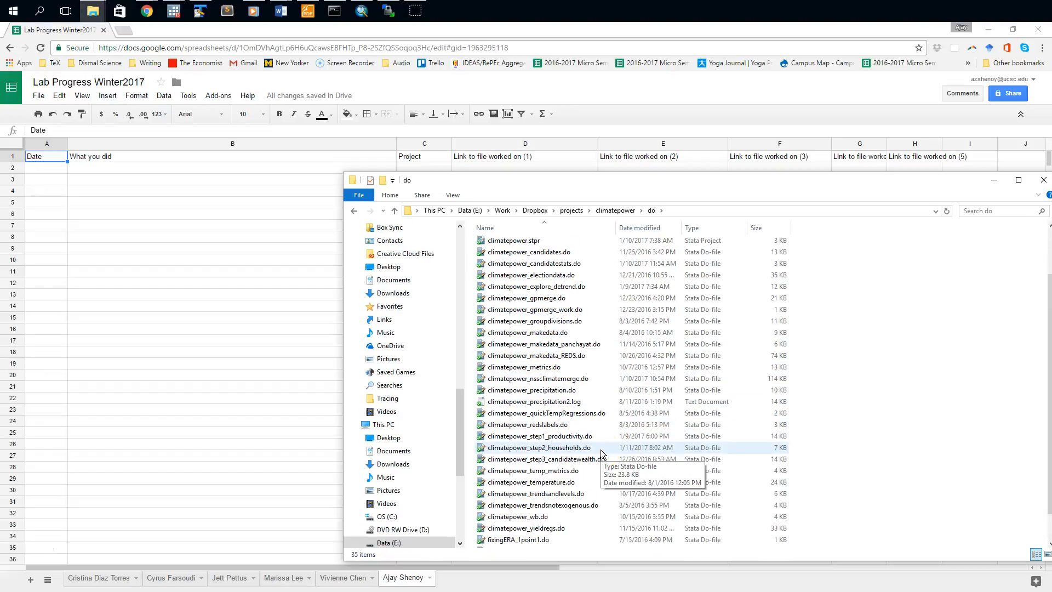
scroll(600, 449, "up", 2)
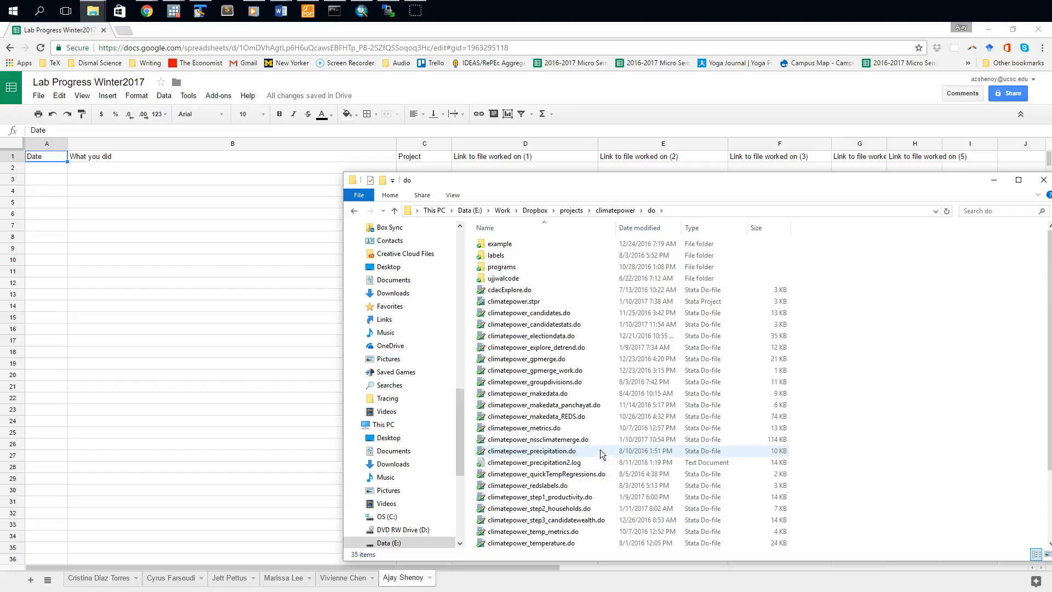
left_click(544, 329)
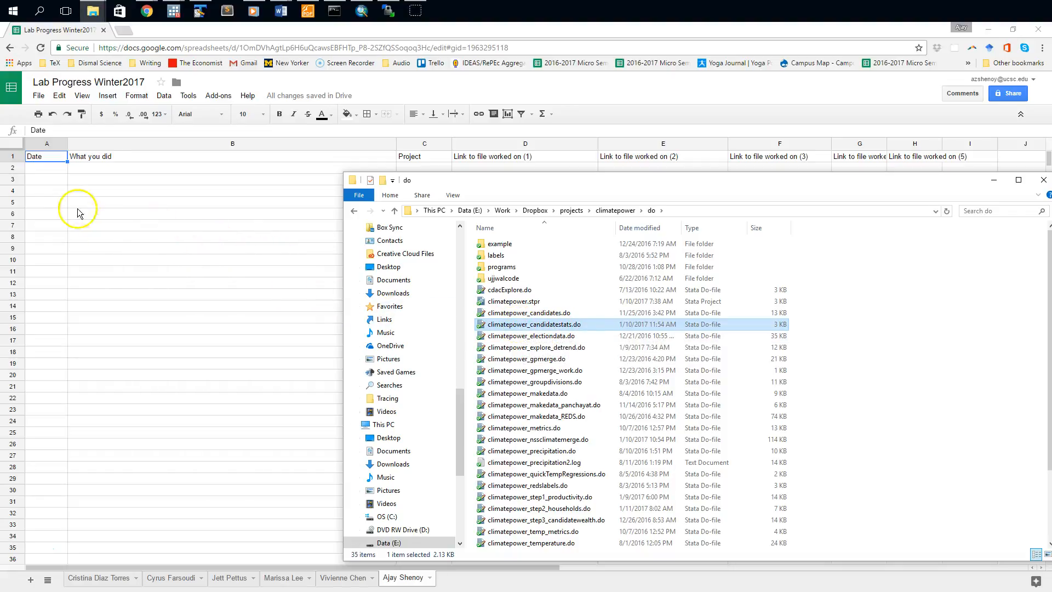
In row 2 of the progress sheet, enter the date 10 Jan 2017 and the description "Created do-file to generate figures describing candidate wealth".
left_click(40, 170)
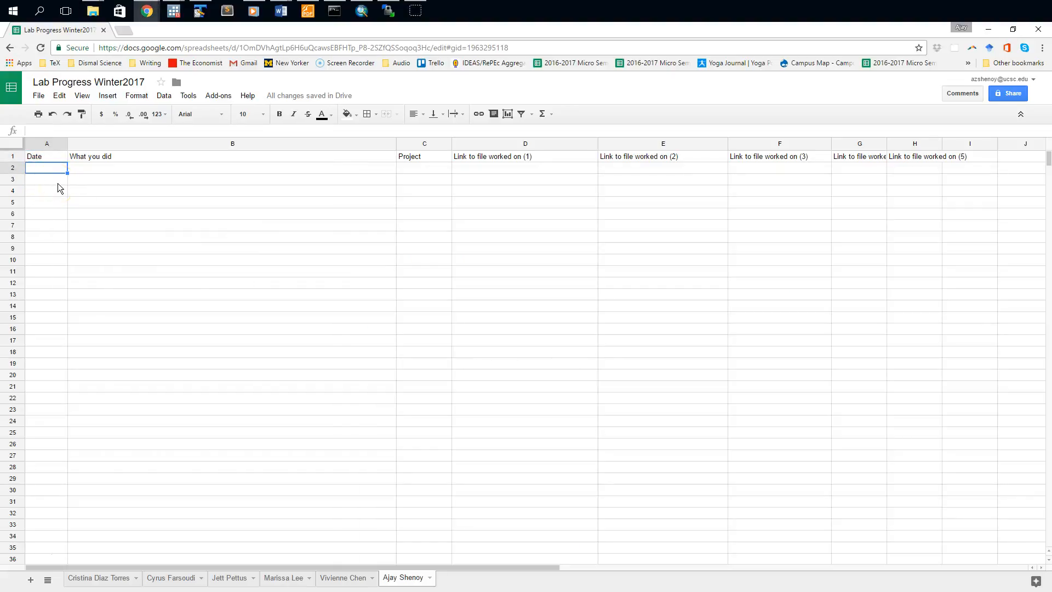
type("10 jan 2017")
key("Tab")
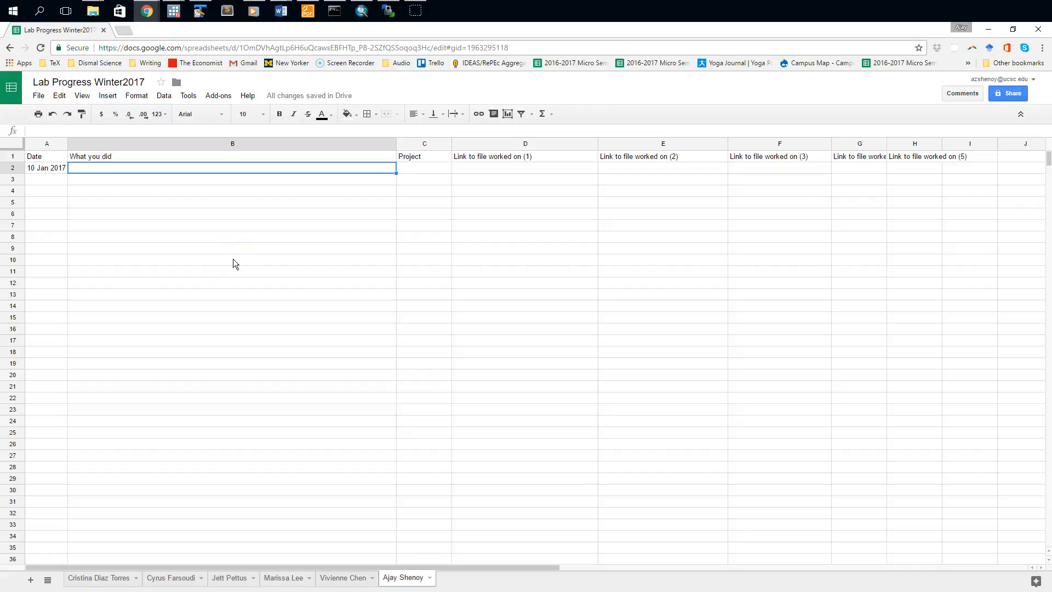
type("Created ")
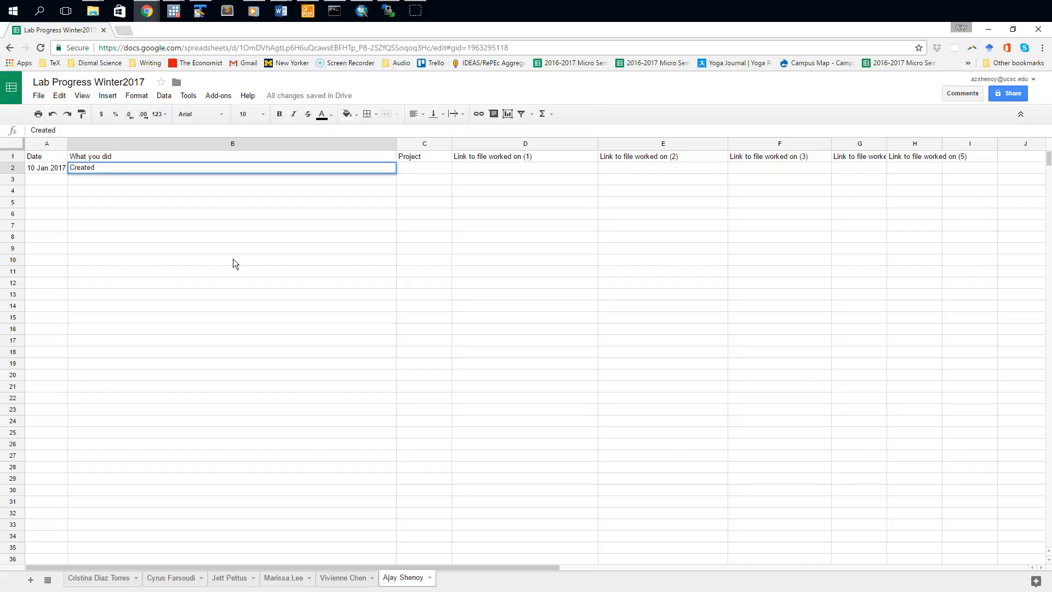
type("do-file to generate figures describing candidate wealth")
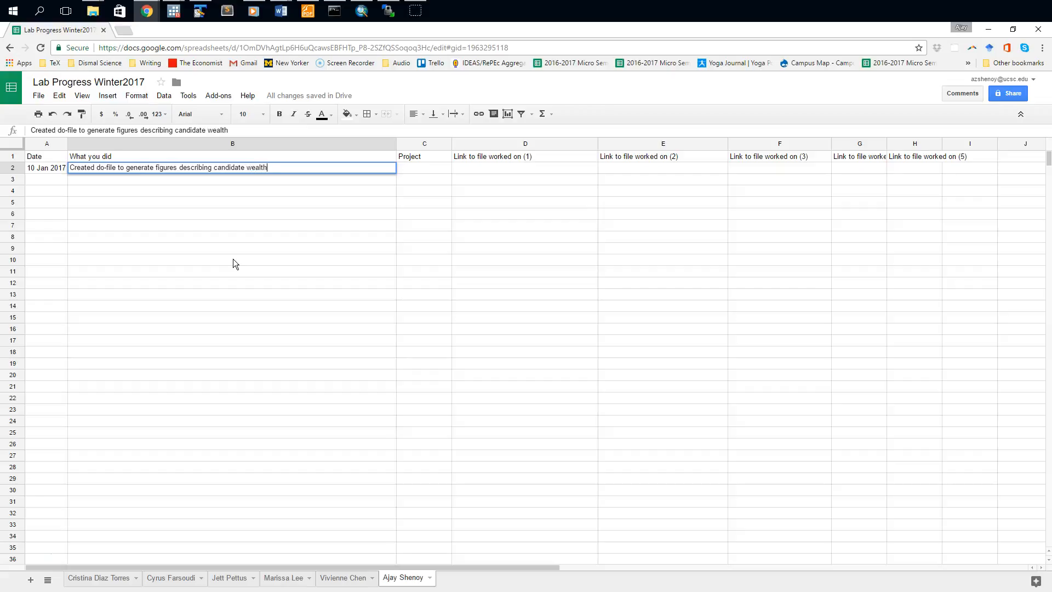
key("Tab")
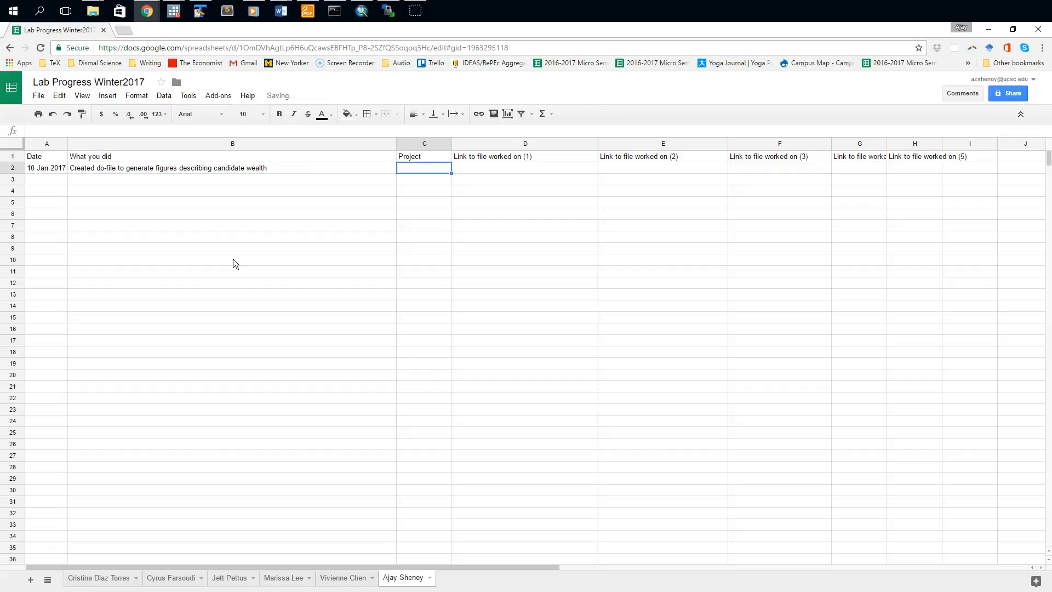
left_click(264, 171)
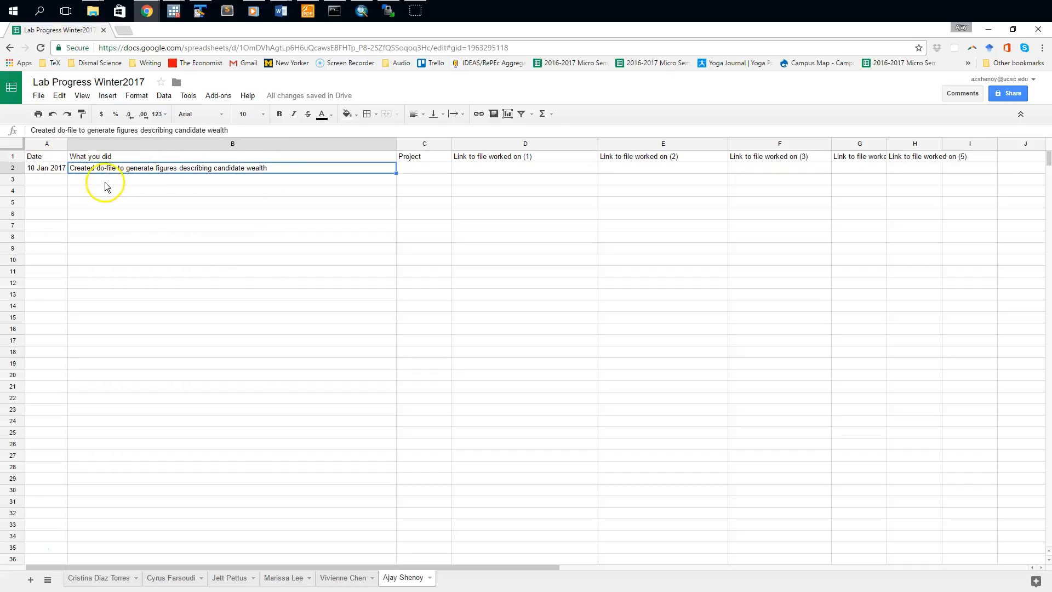
left_click(54, 179)
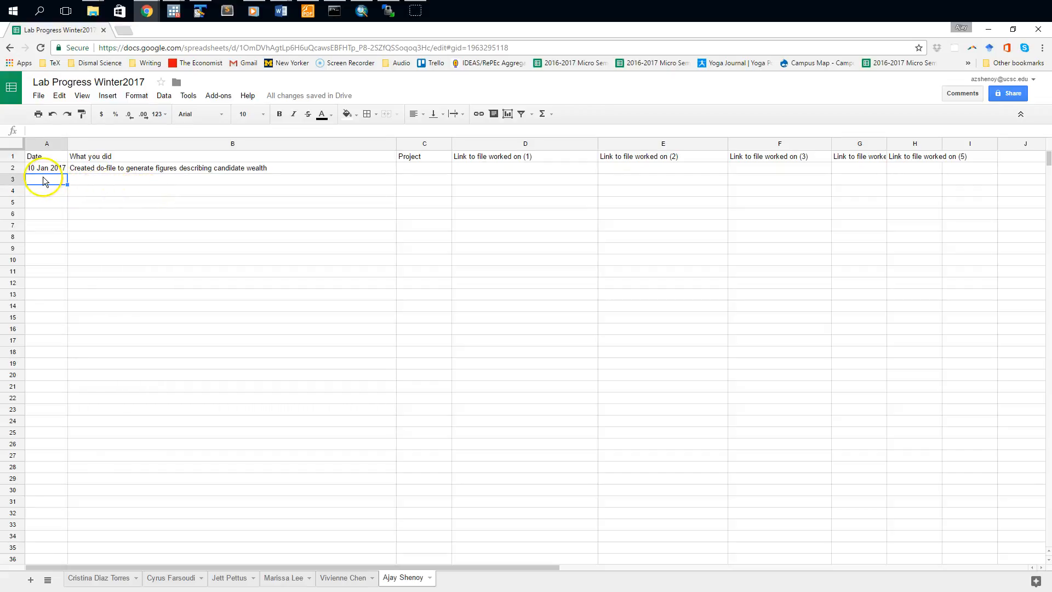
left_click(114, 181)
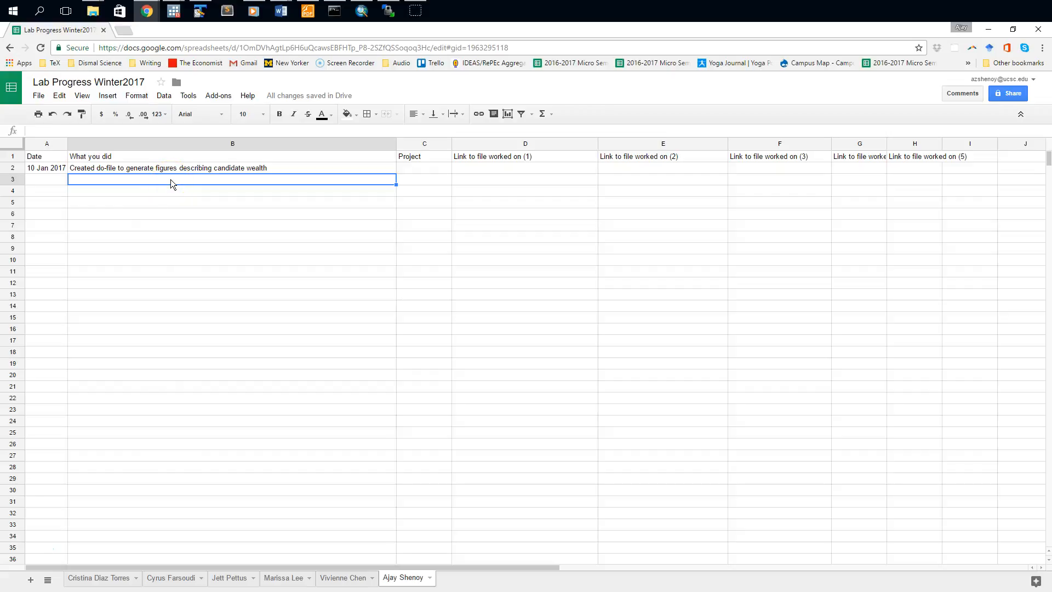
left_click(327, 170)
Enter climatepower as the project for the 10 Jan 2017 entry.
left_click(437, 169)
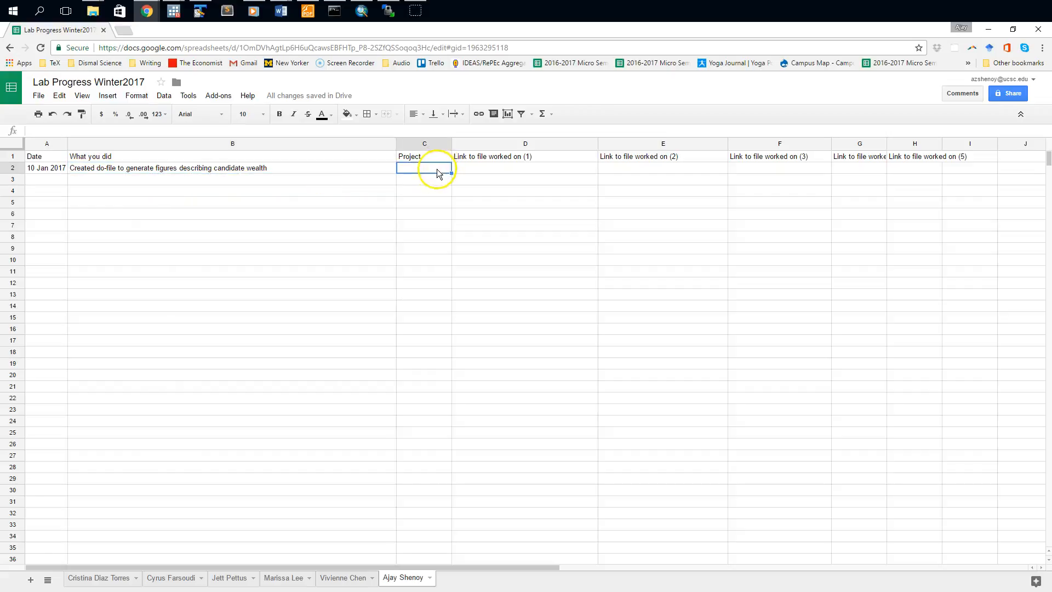
type("climatepower")
key("Tab")
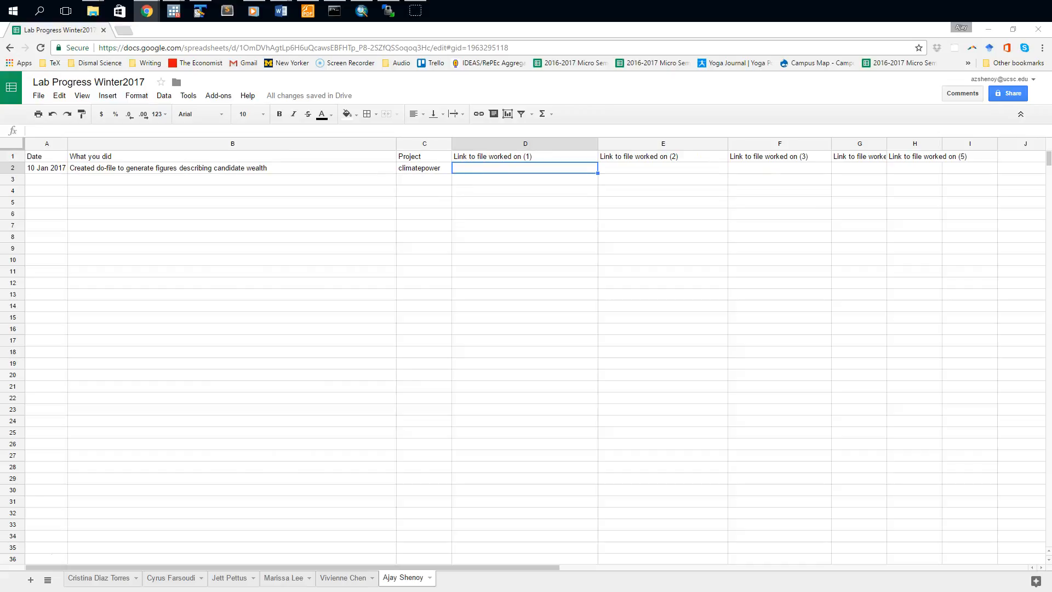
Copy the Dropbox link of climatepower_candidatestats.do in File Explorer and paste it into the entry's first file link cell, D2.
key("alt+Tab")
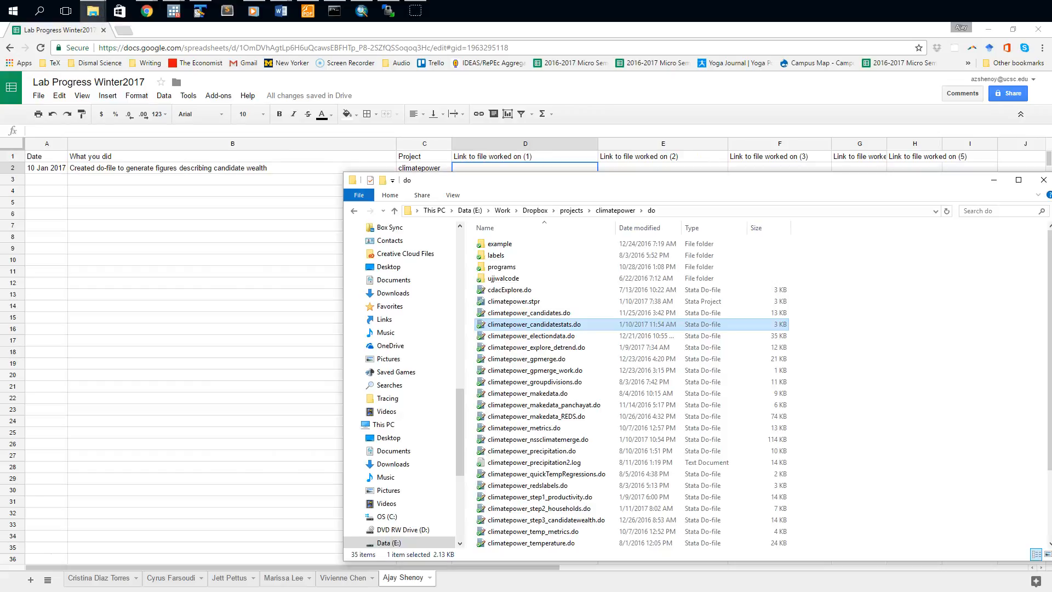
left_click_drag(706, 180, 431, 195)
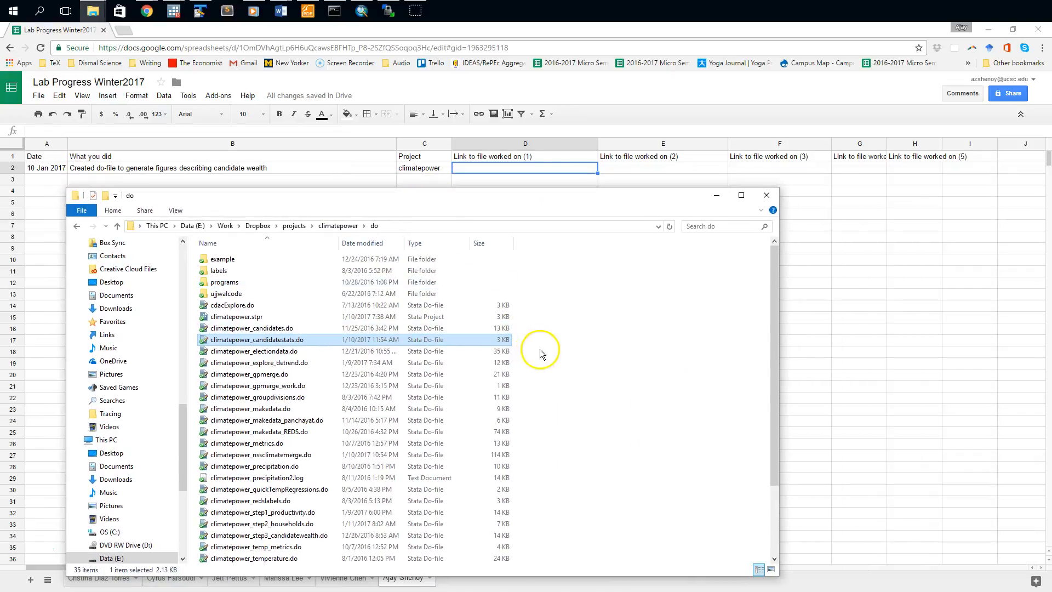
right_click(220, 344)
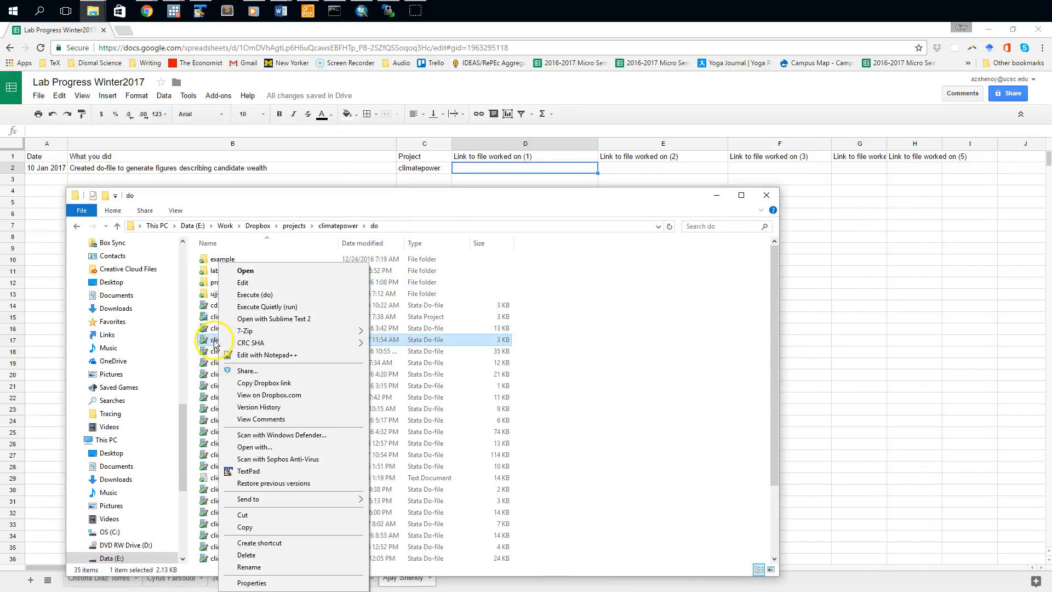
left_click(245, 384)
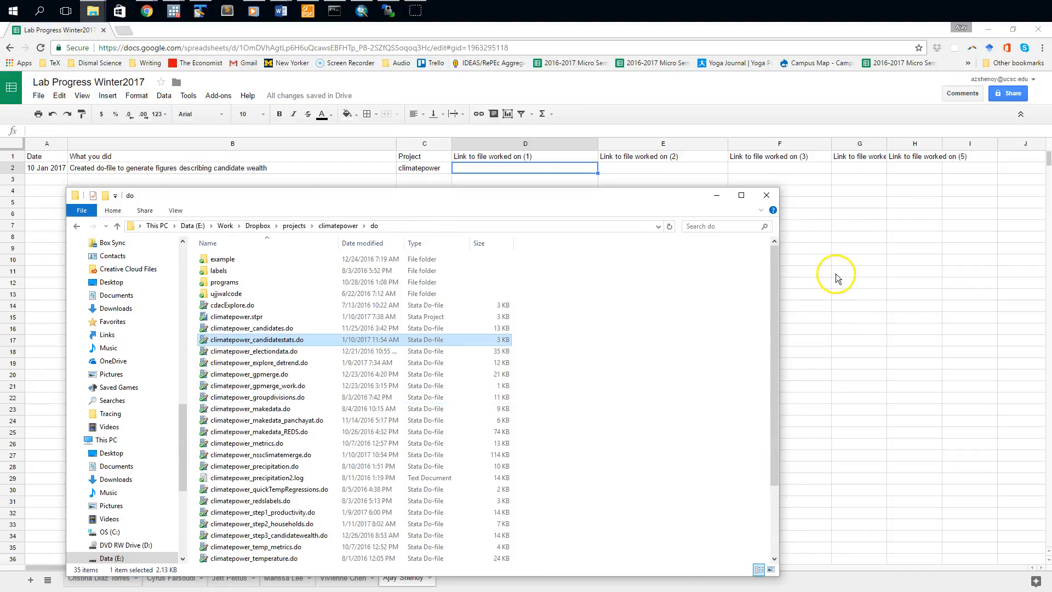
left_click(836, 274)
left_click(485, 170)
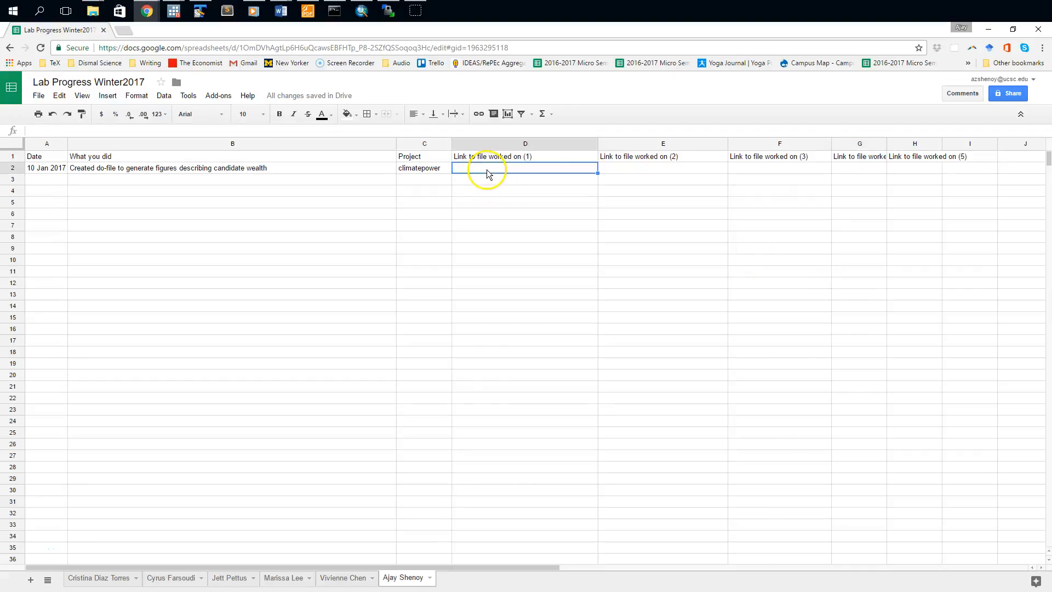
key("ctrl+v")
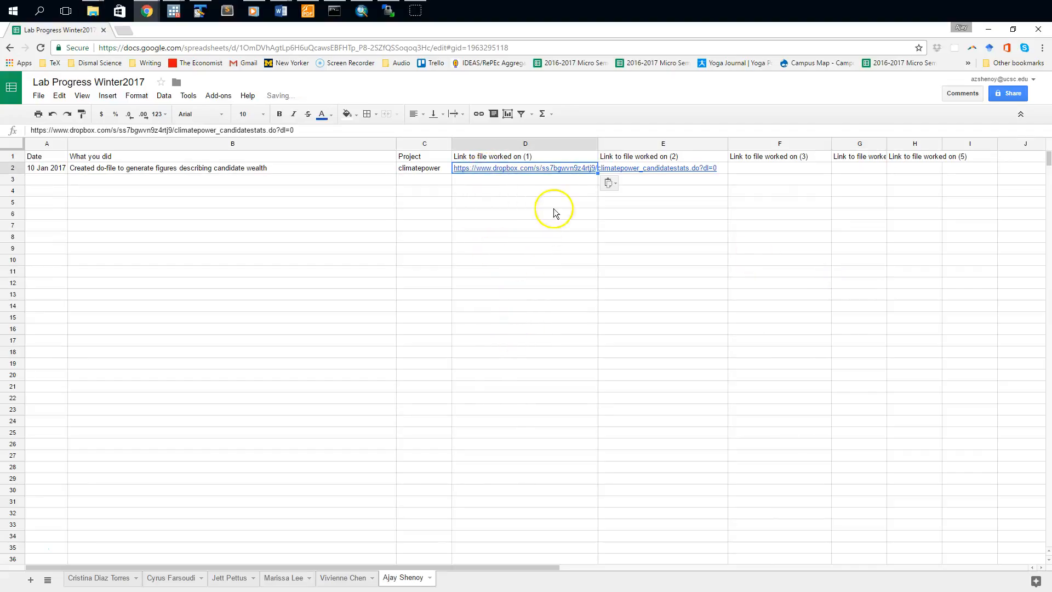
left_click(560, 181)
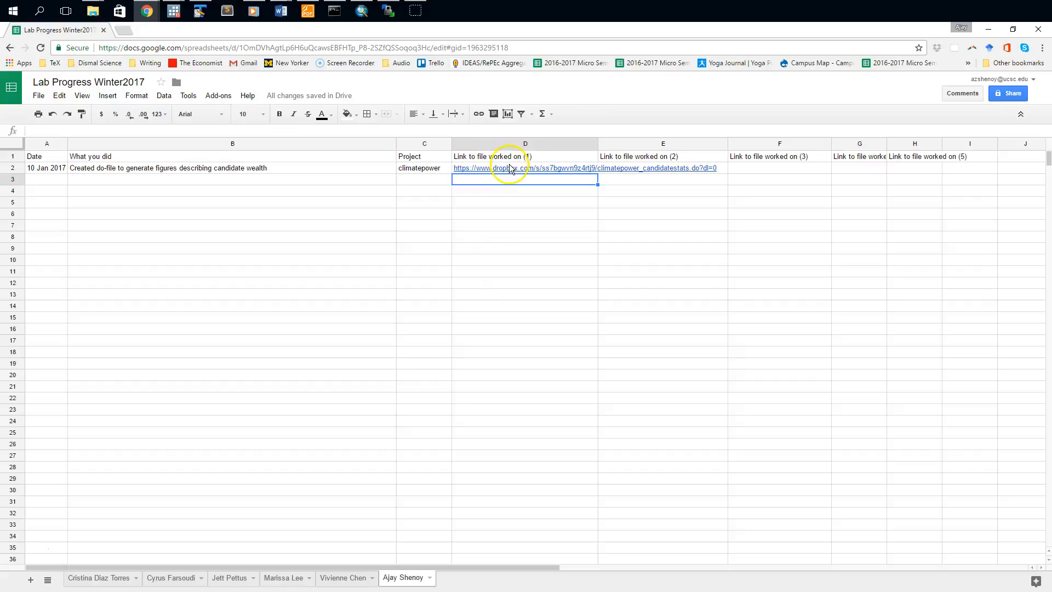
mouse_move(529, 173)
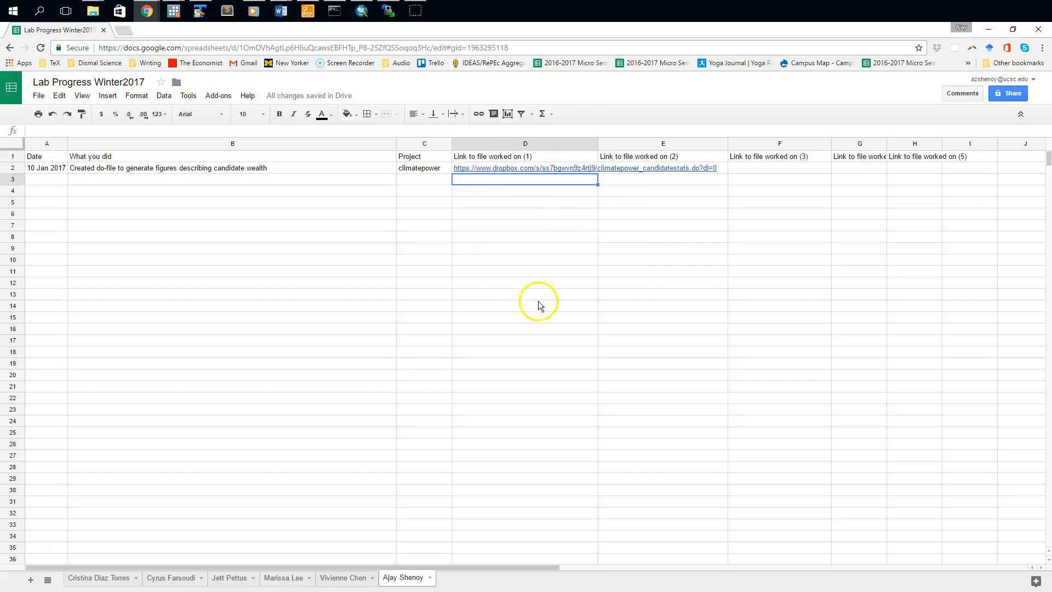
left_click(540, 283)
left_click(284, 171)
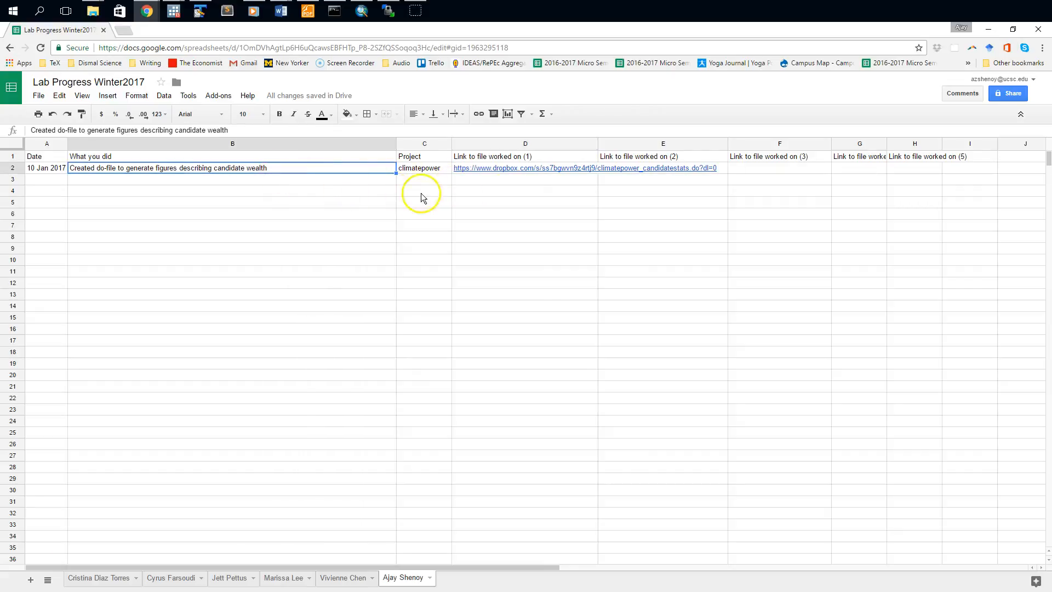
left_click(721, 168)
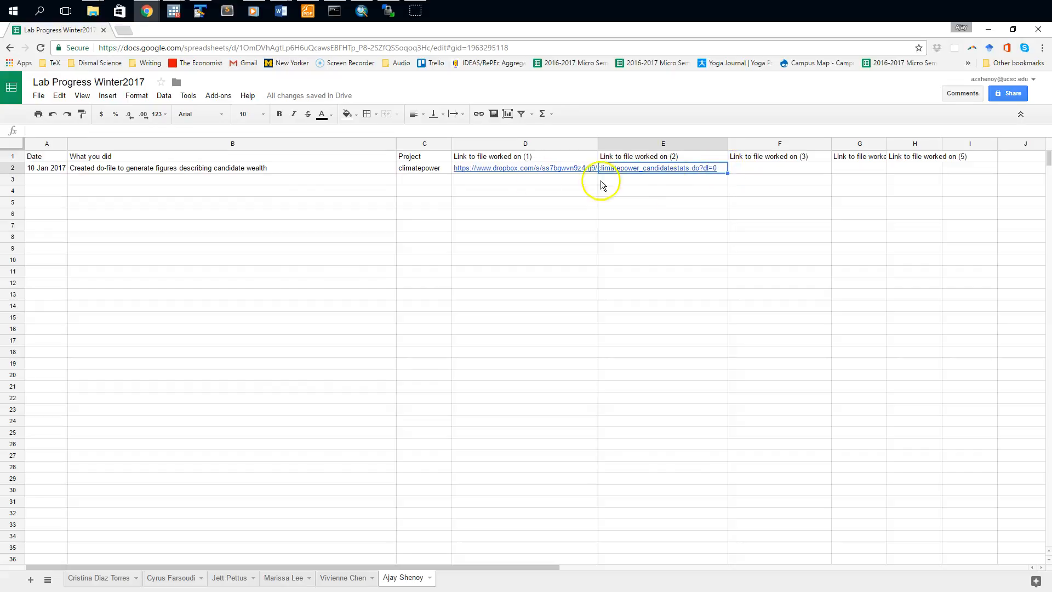
Switch to File Explorer and view climatepower_candidatestats.do on the Dropbox website.
key("alt+Tab")
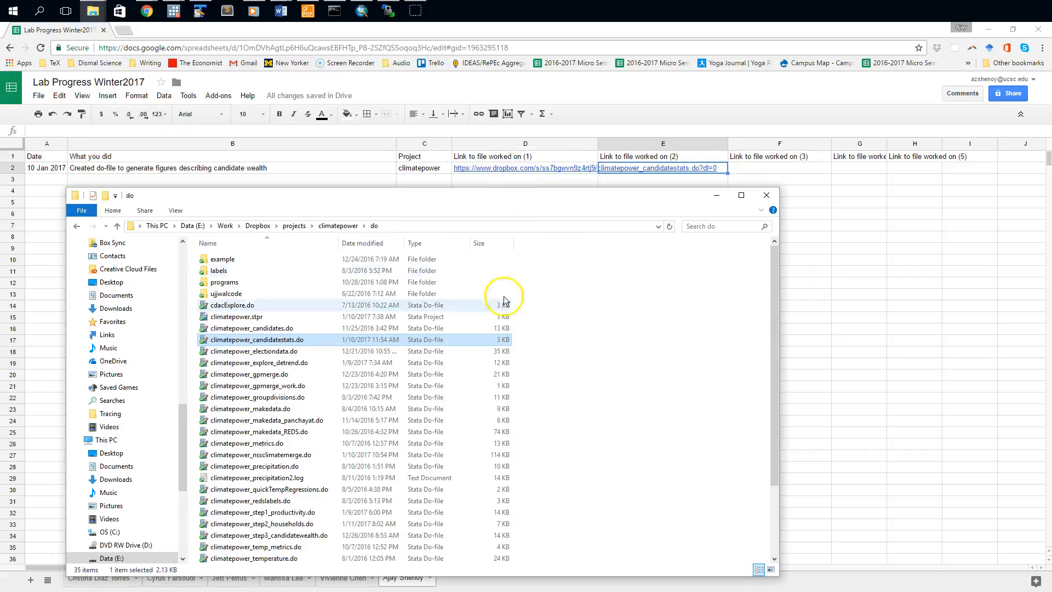
right_click(307, 339)
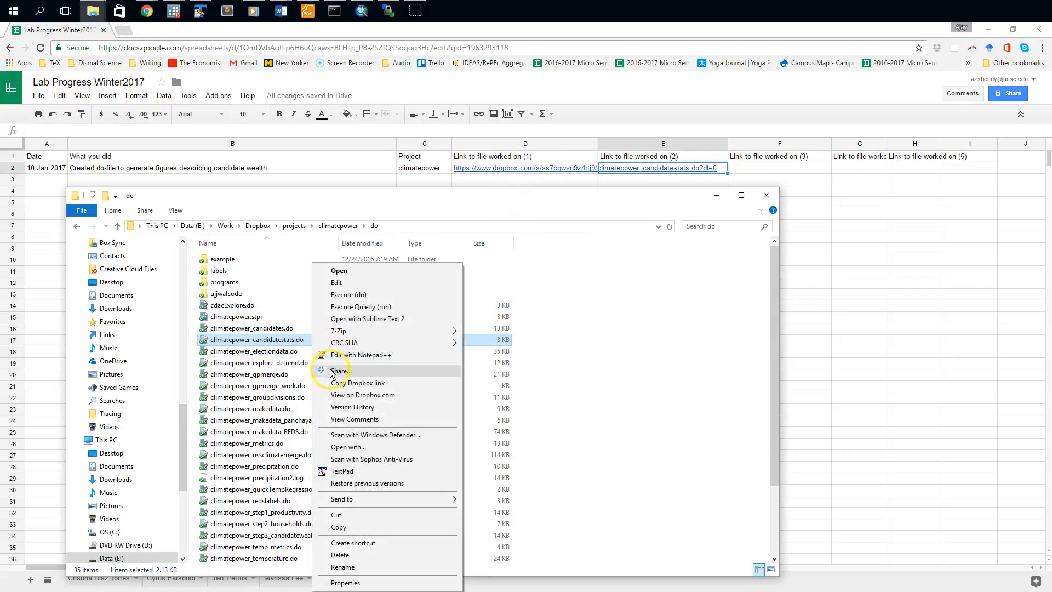
left_click(353, 395)
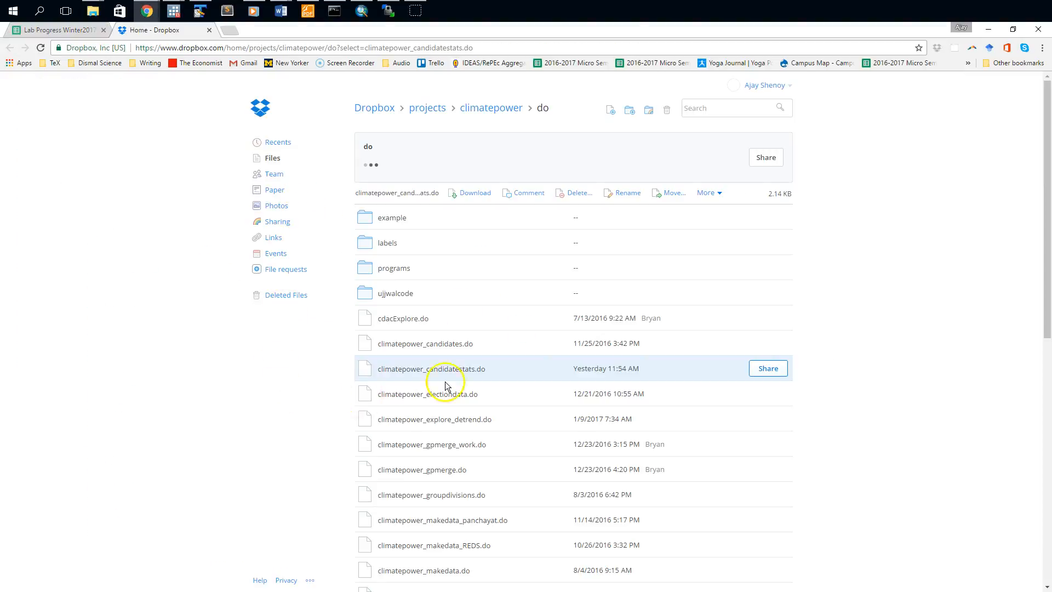
Look over the available file actions and the sharing settings of climatepower_candidatestats.do on the Dropbox website.
right_click(527, 369)
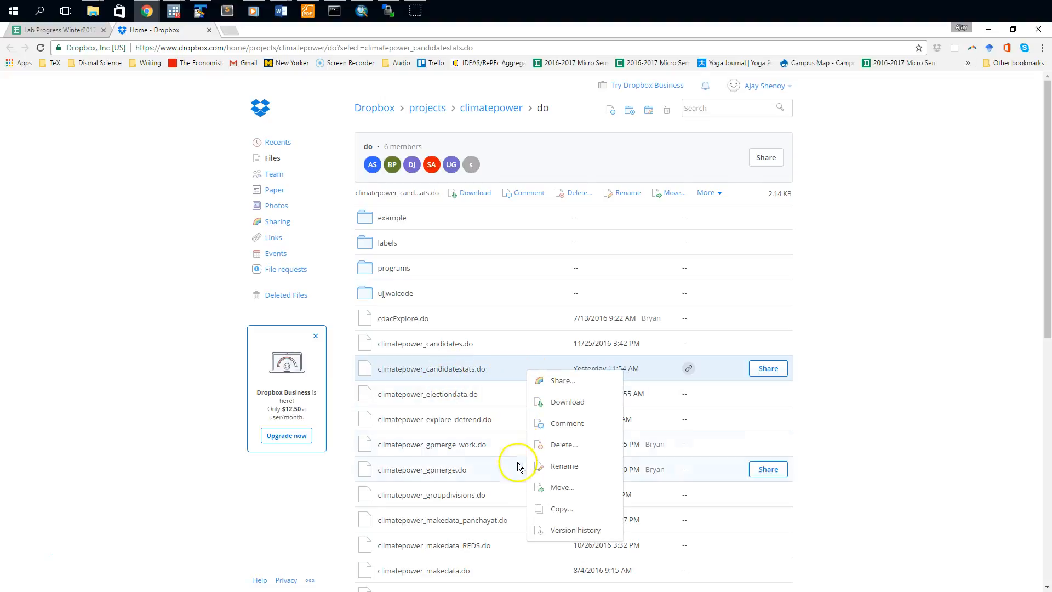
left_click(820, 394)
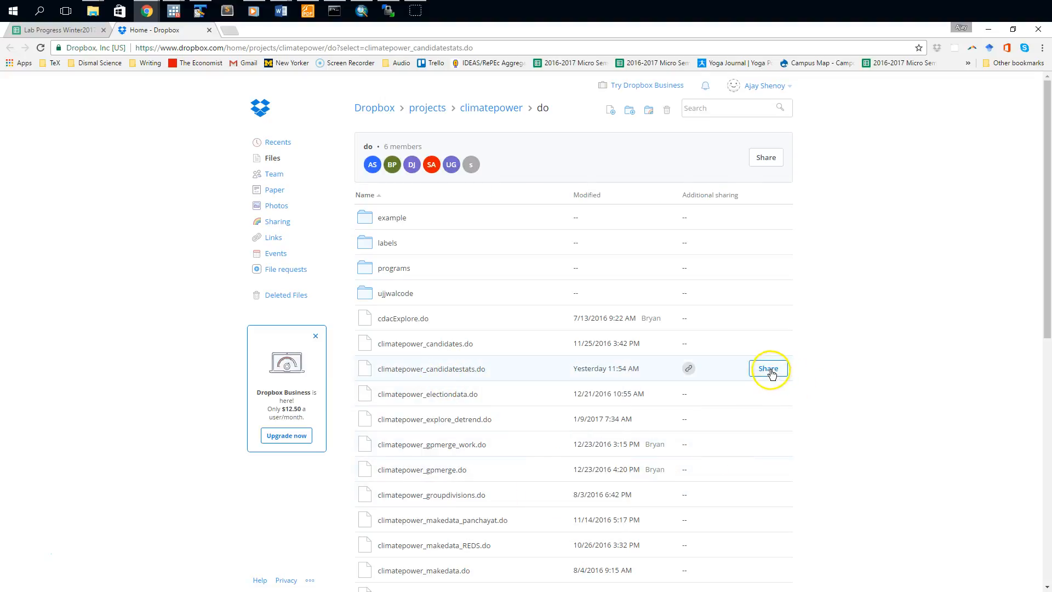
left_click(765, 368)
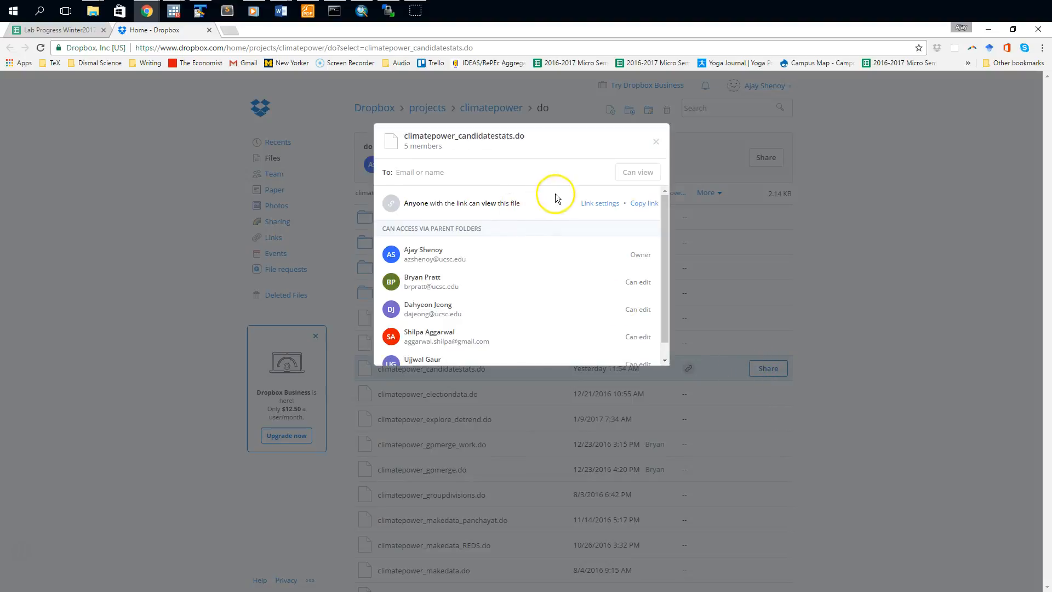
left_click(656, 141)
Reopen the sharing settings of climatepower_candidatestats.do through its existing link, copy the file's link and close the settings.
right_click(505, 369)
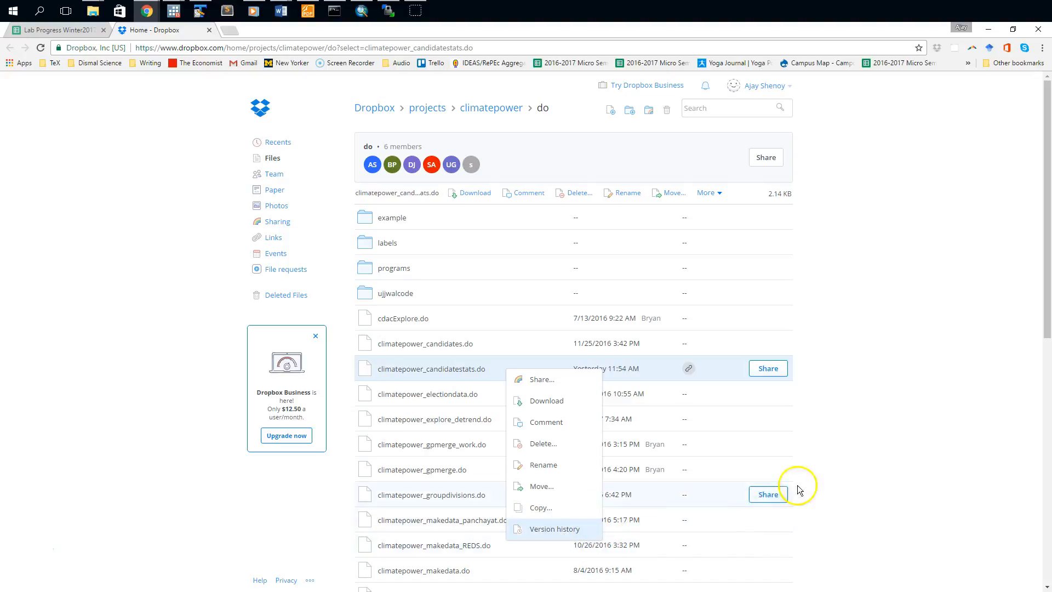
left_click(690, 368)
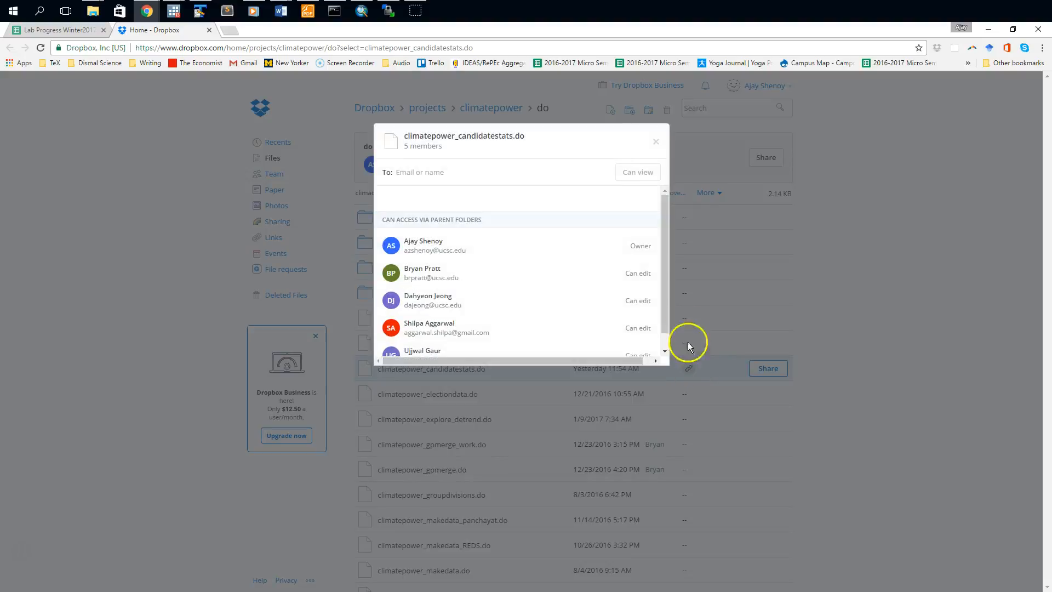
left_click_drag(658, 141, 644, 210)
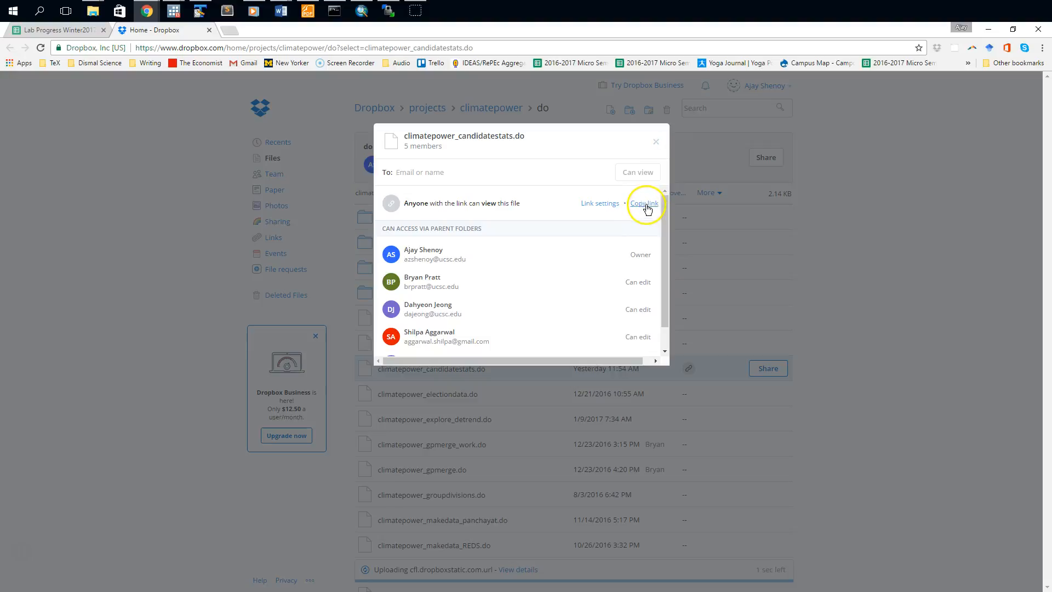
left_click(645, 204)
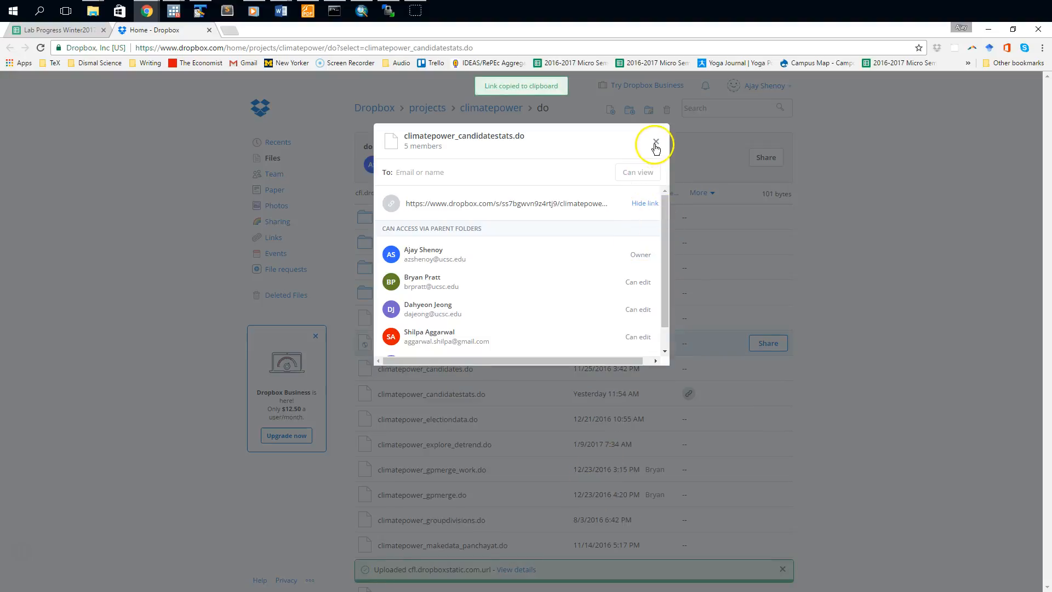
left_click(656, 143)
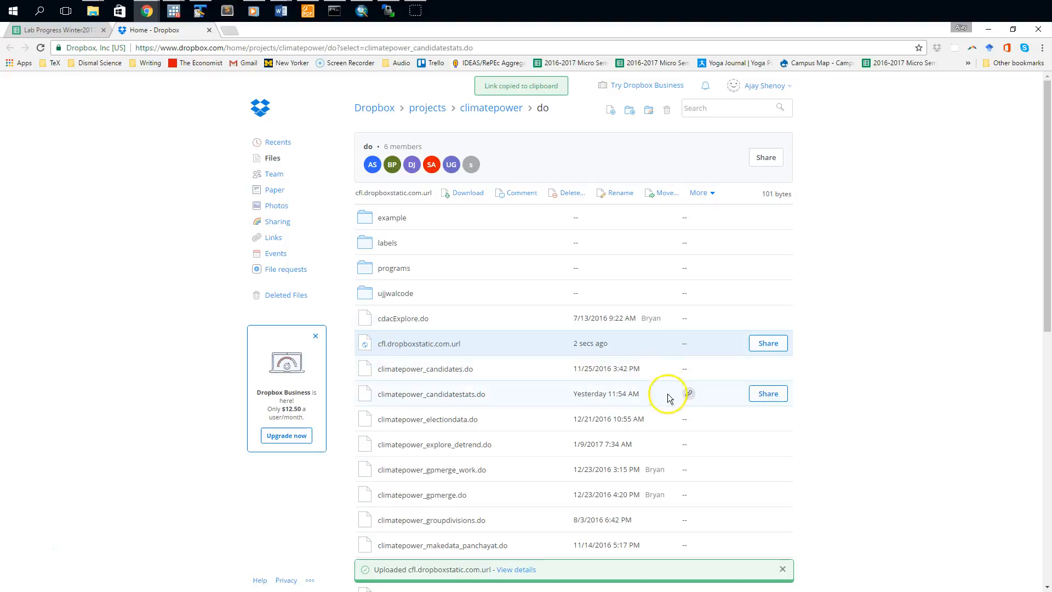
left_click(899, 387)
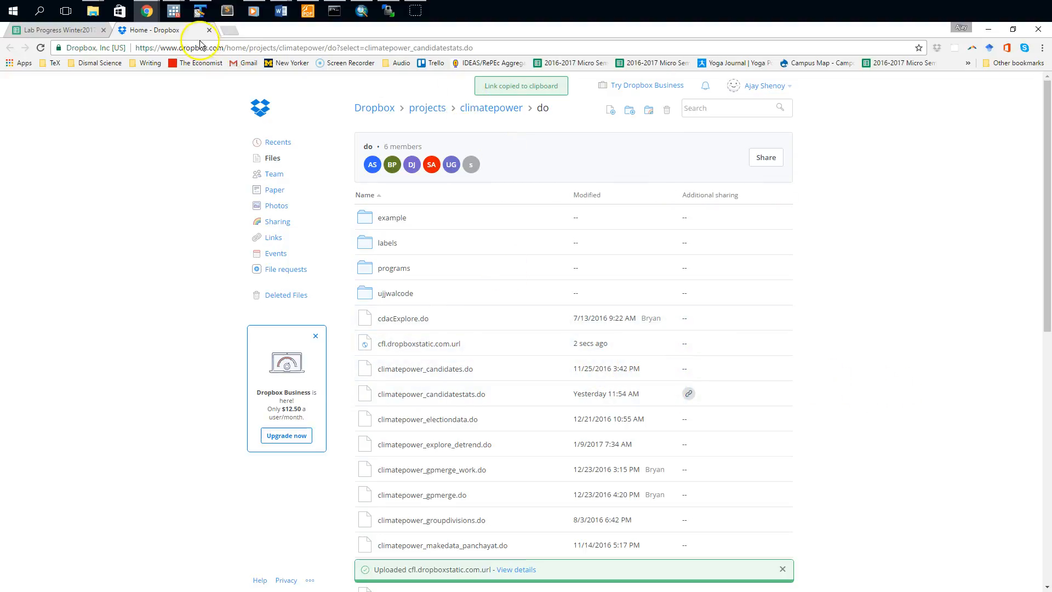
Return to the Lab Progress Winter2017 spreadsheet in Chrome.
left_click(986, 29)
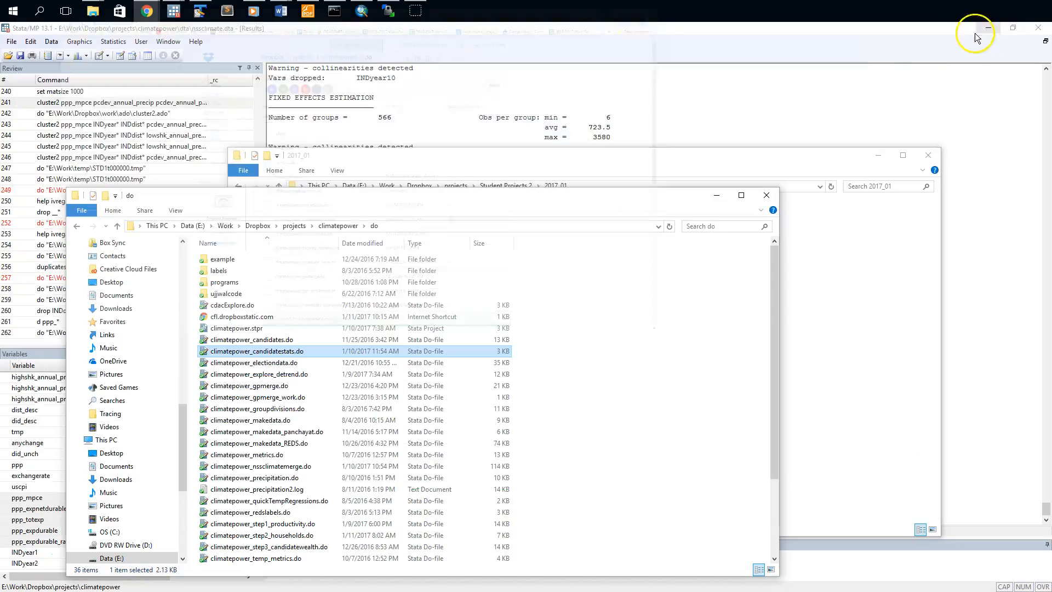
left_click(147, 10)
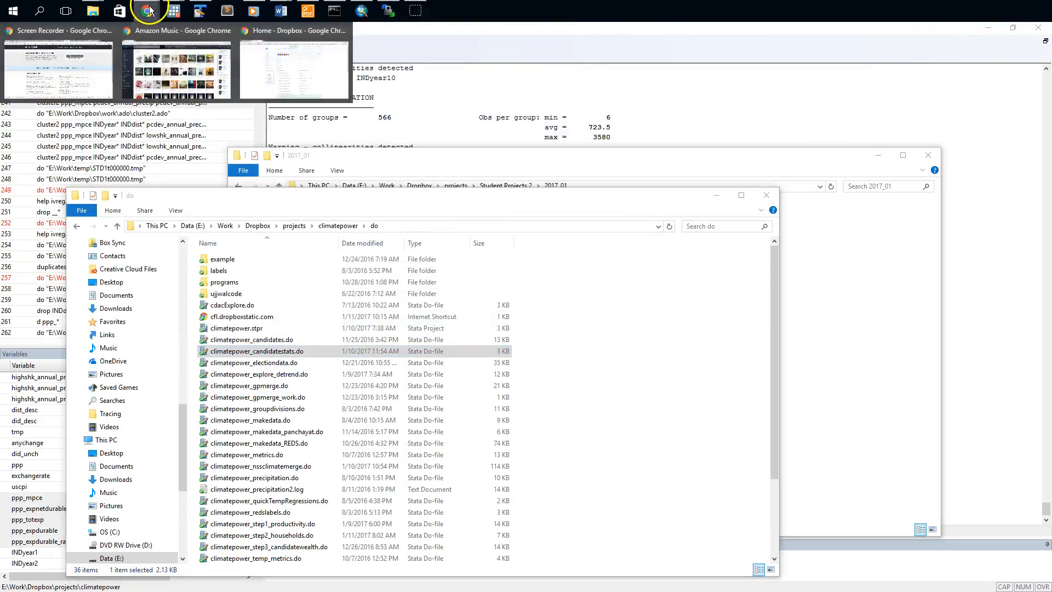
left_click(271, 70)
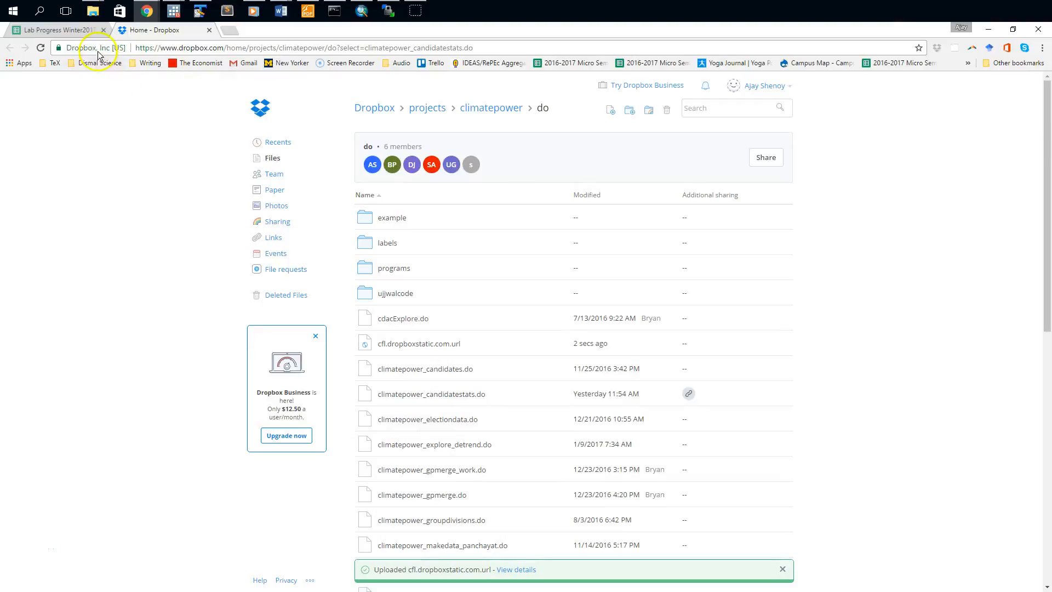
left_click(77, 31)
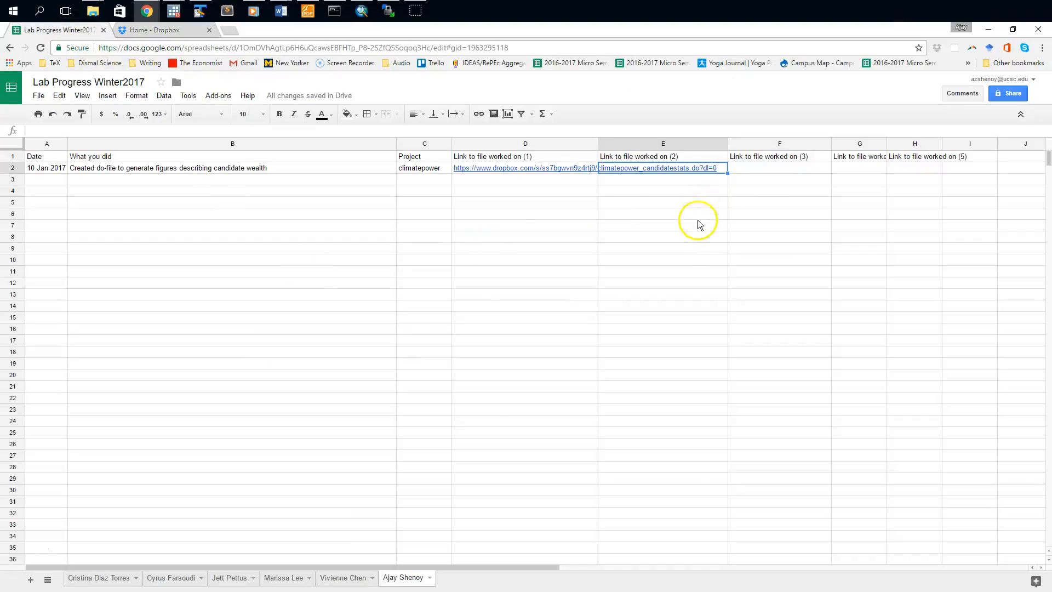